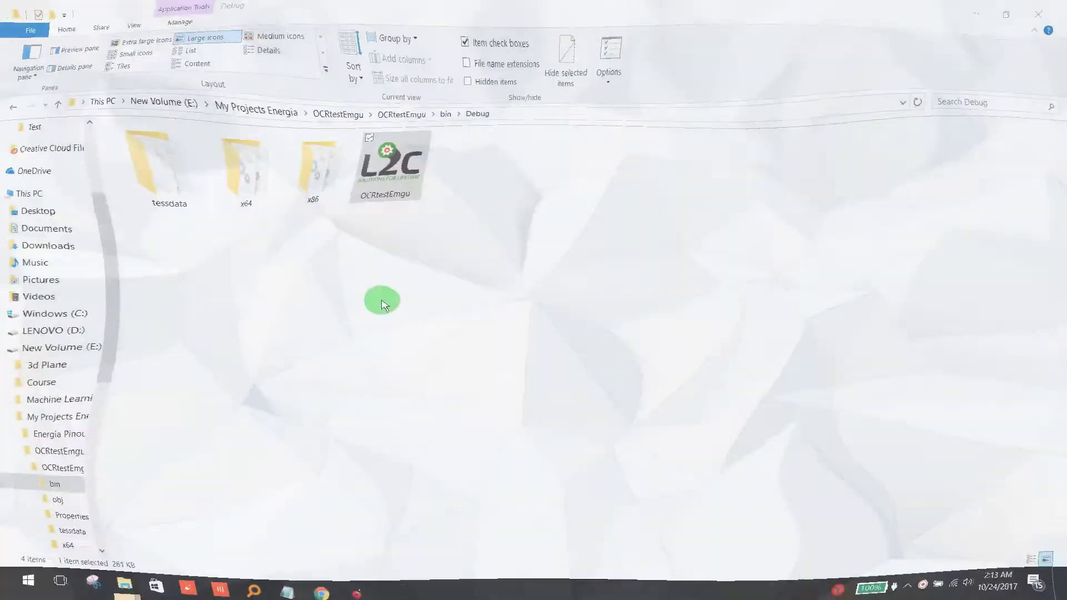
# Run OCRtestEmgu.exe from the bin\Debug folder
pyautogui.doubleClick(389, 160)
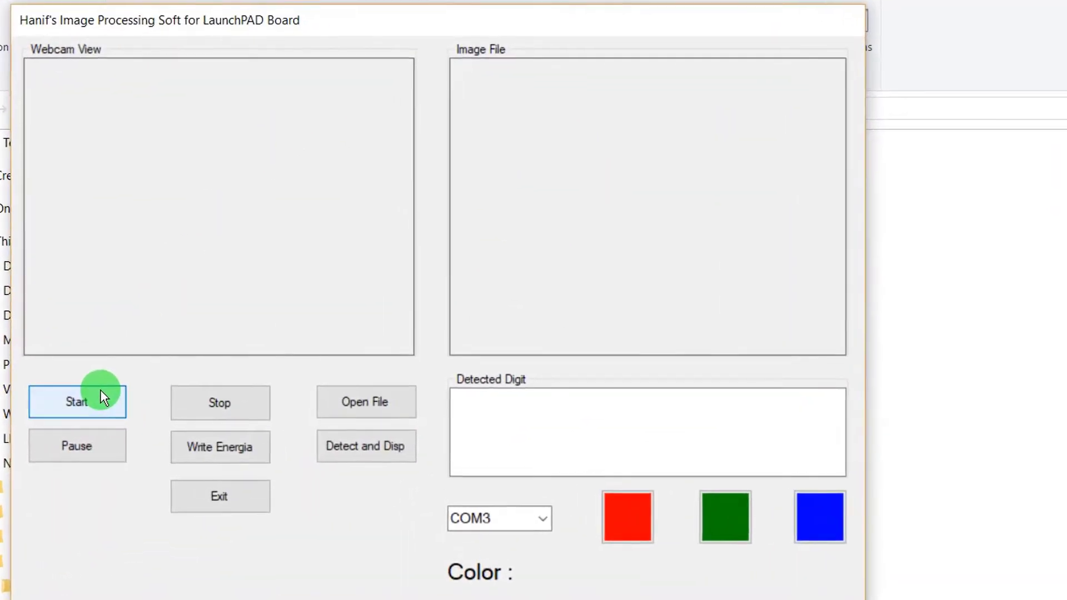
# Start the webcam feed, load the bangla2 image and detect its digits, 3617
pyautogui.click(101, 395)
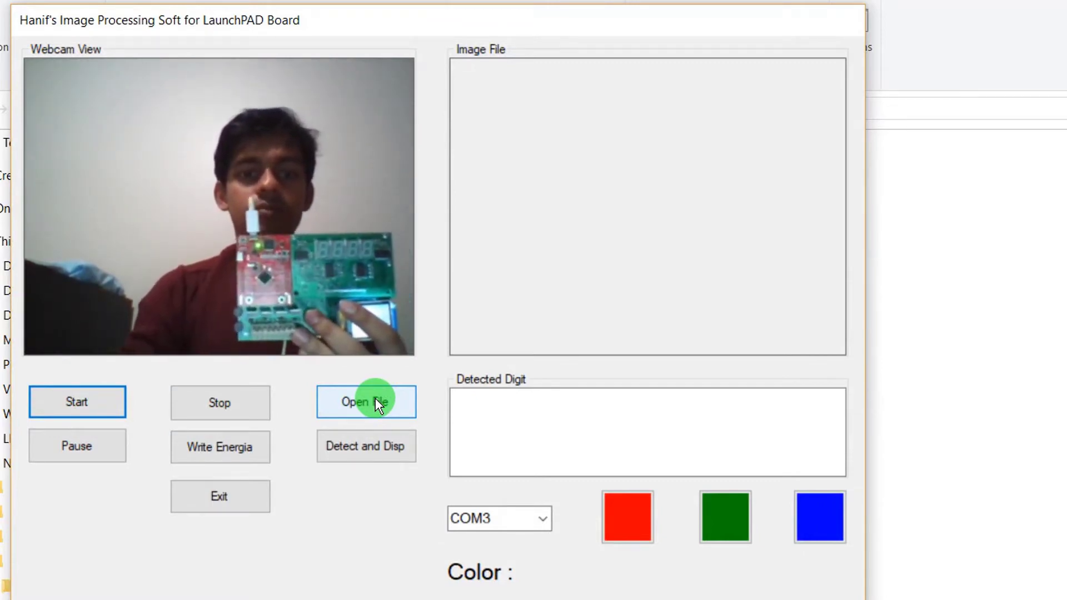
pyautogui.click(376, 398)
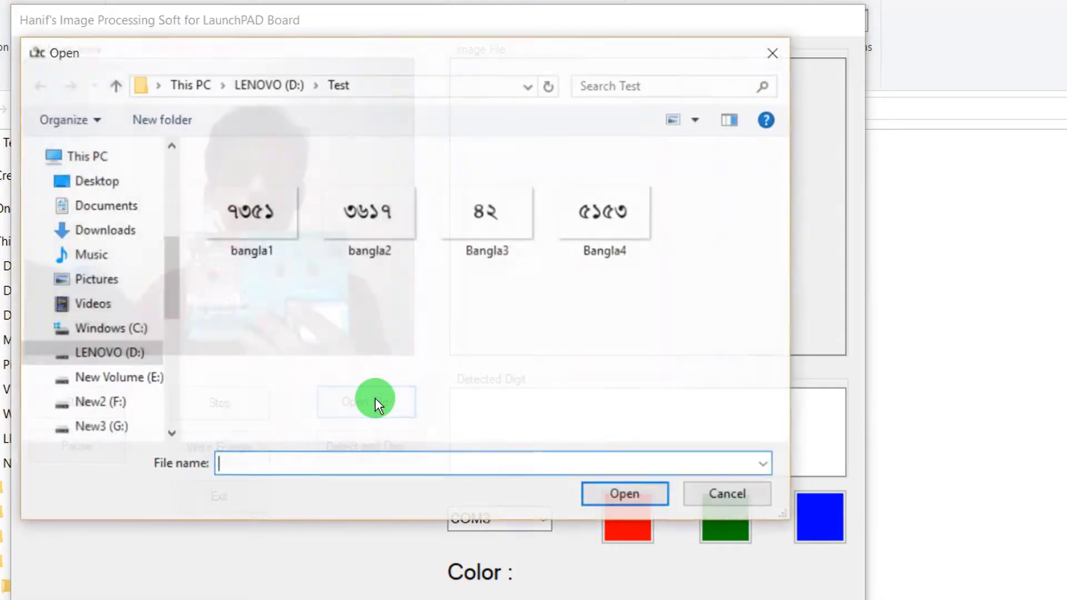
pyautogui.doubleClick(363, 209)
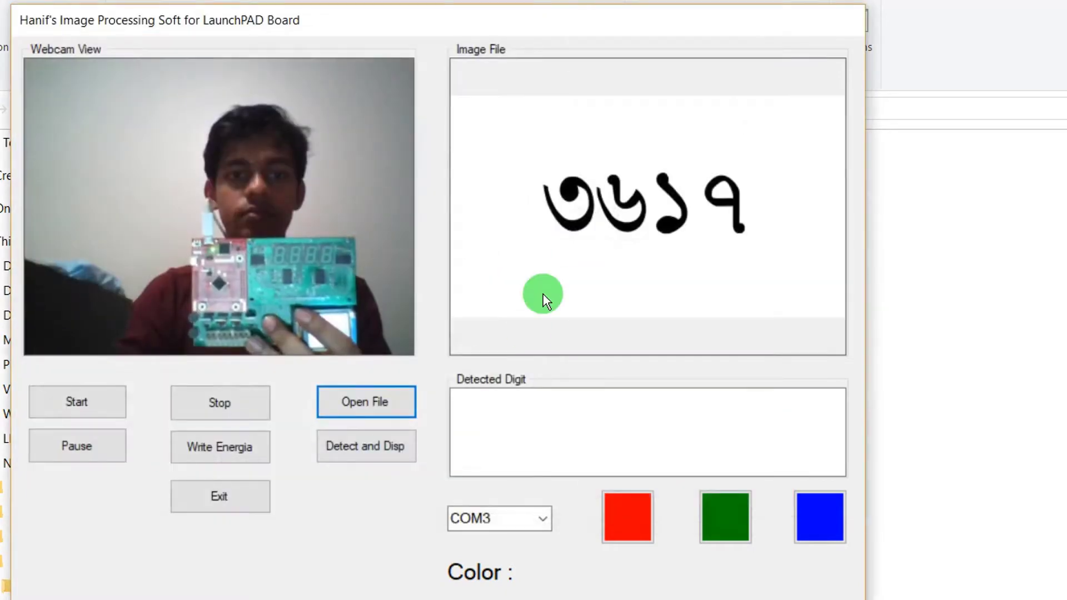
pyautogui.click(398, 448)
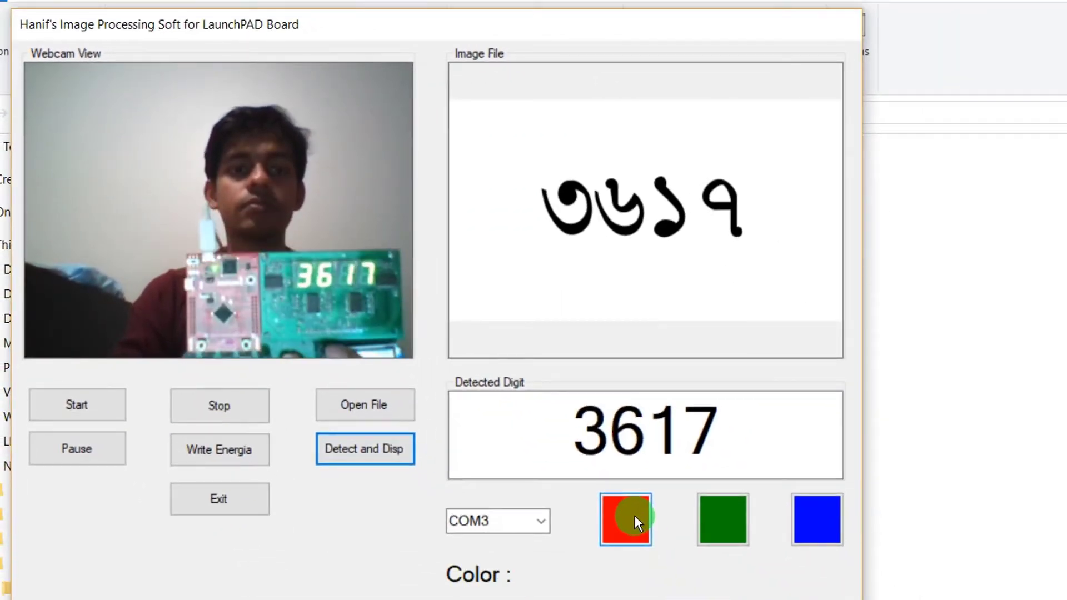
# Toggle the board's red and green LED buttons
pyautogui.click(634, 516)
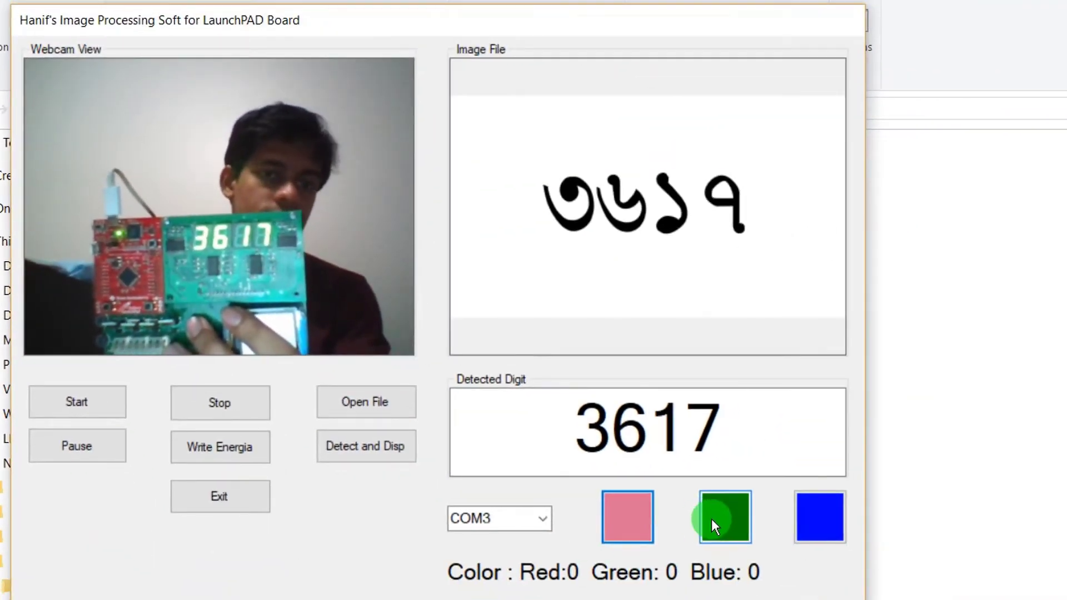
pyautogui.click(711, 519)
pyautogui.click(821, 504)
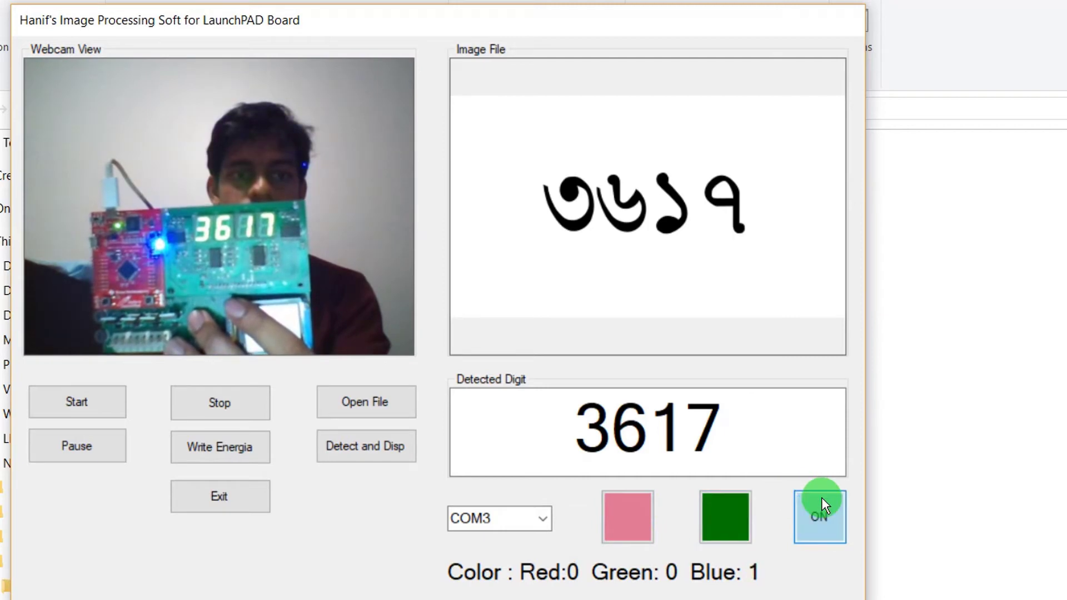
# Load the Bangla3 image and send its detected digits, 42, to the board
pyautogui.click(373, 406)
pyautogui.doubleClick(491, 151)
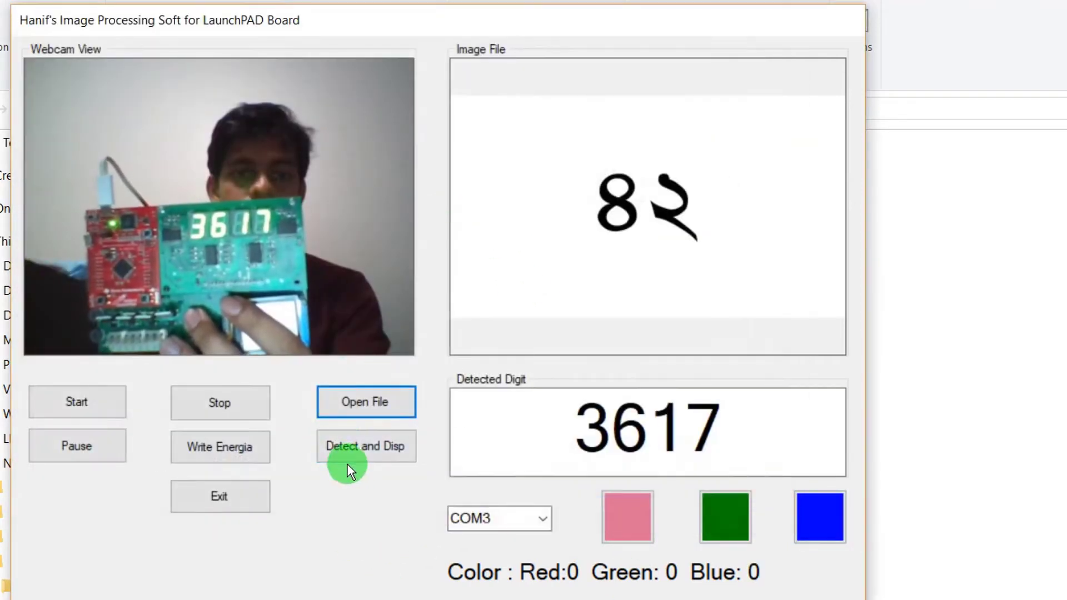
pyautogui.click(367, 453)
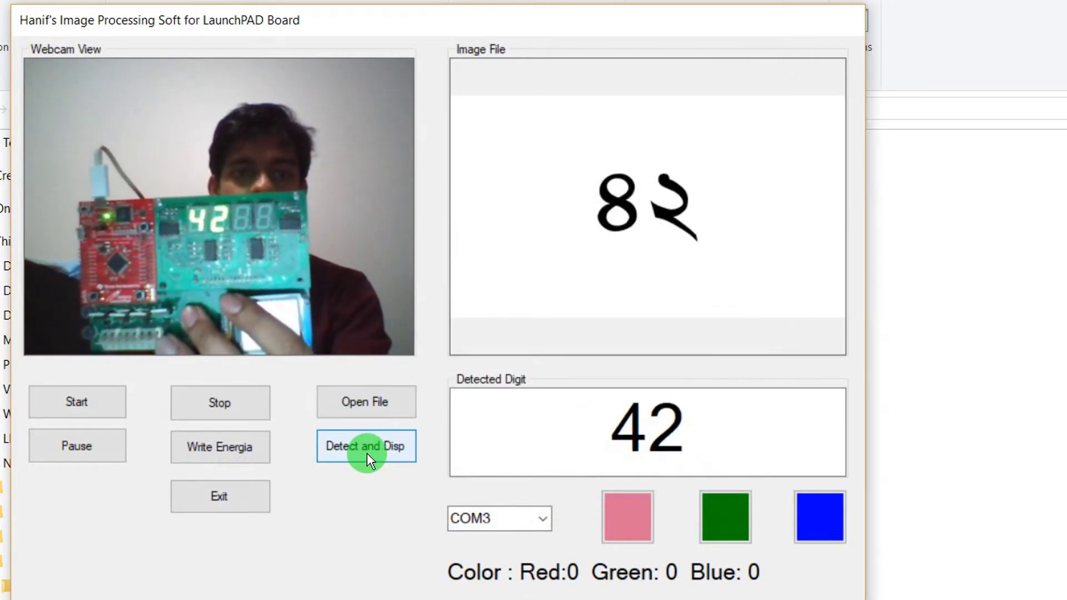
# Turn the red LED on, cycle green and blue, and leave green off
pyautogui.click(627, 531)
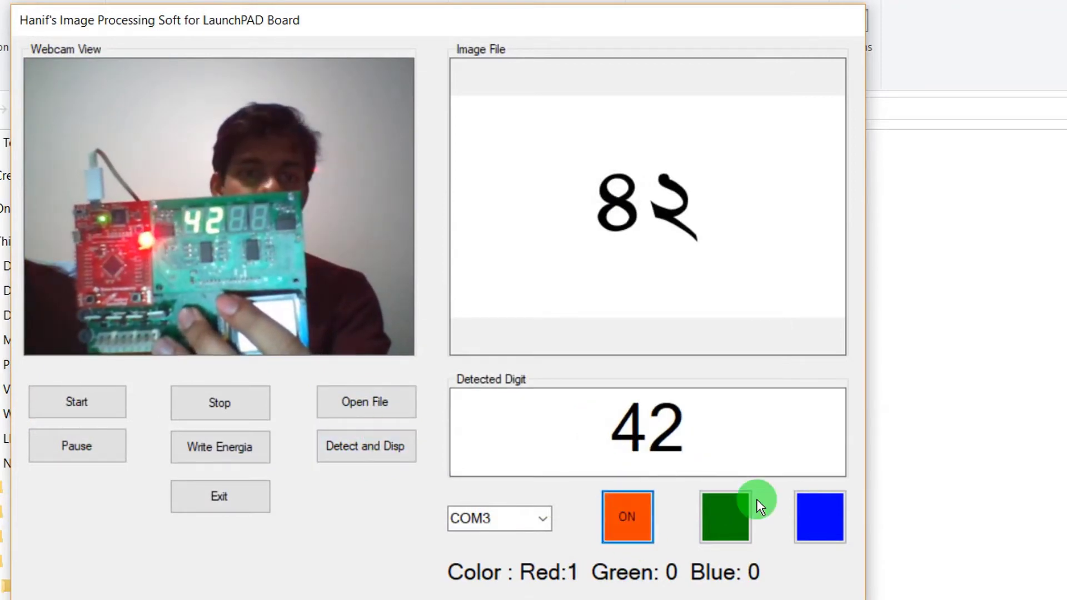
pyautogui.click(731, 494)
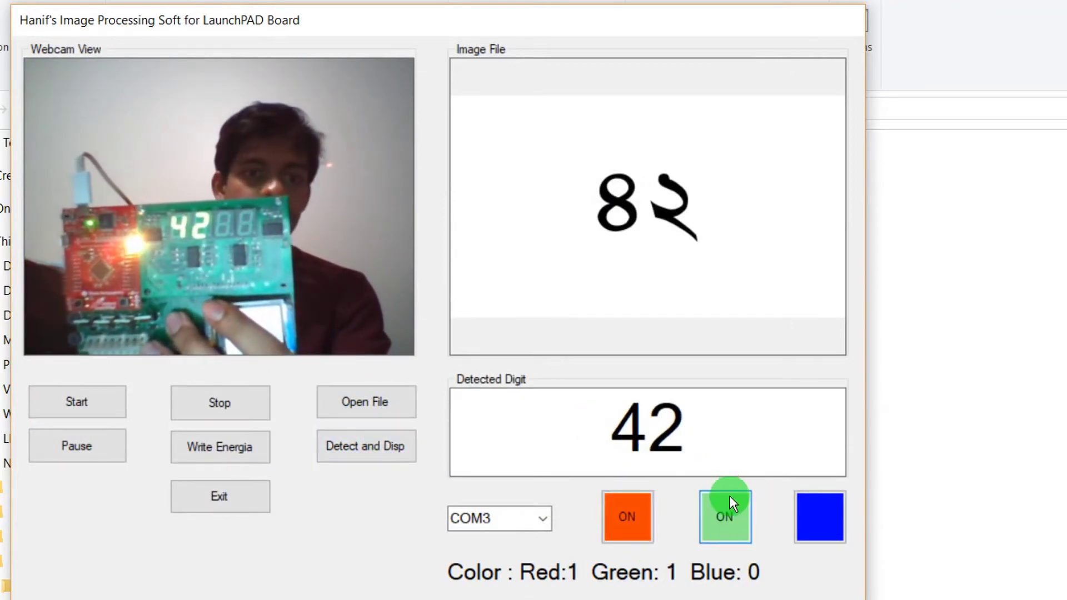
pyautogui.click(809, 511)
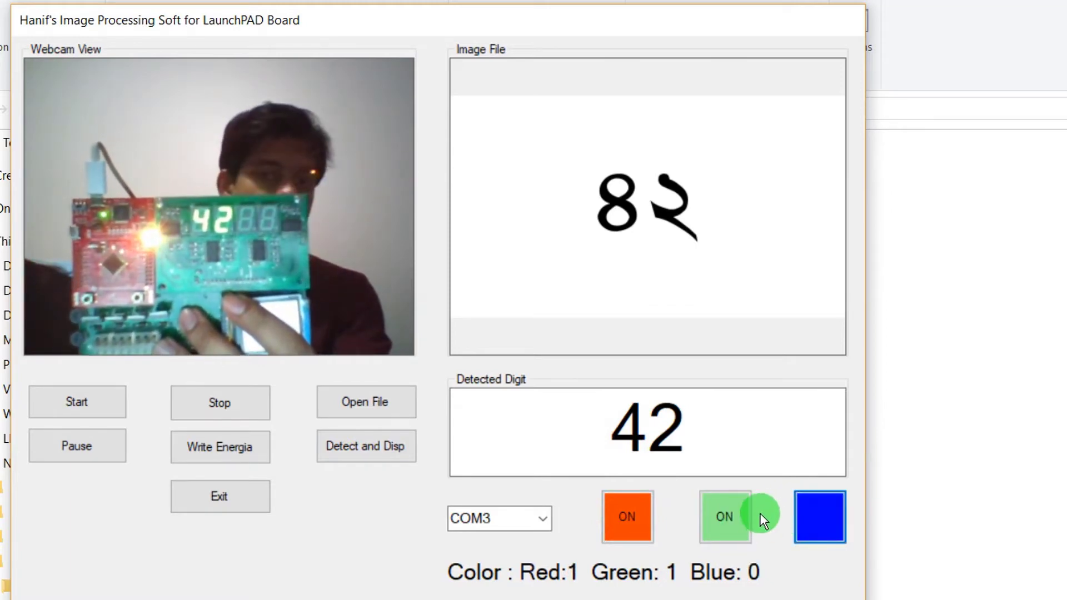
pyautogui.click(725, 517)
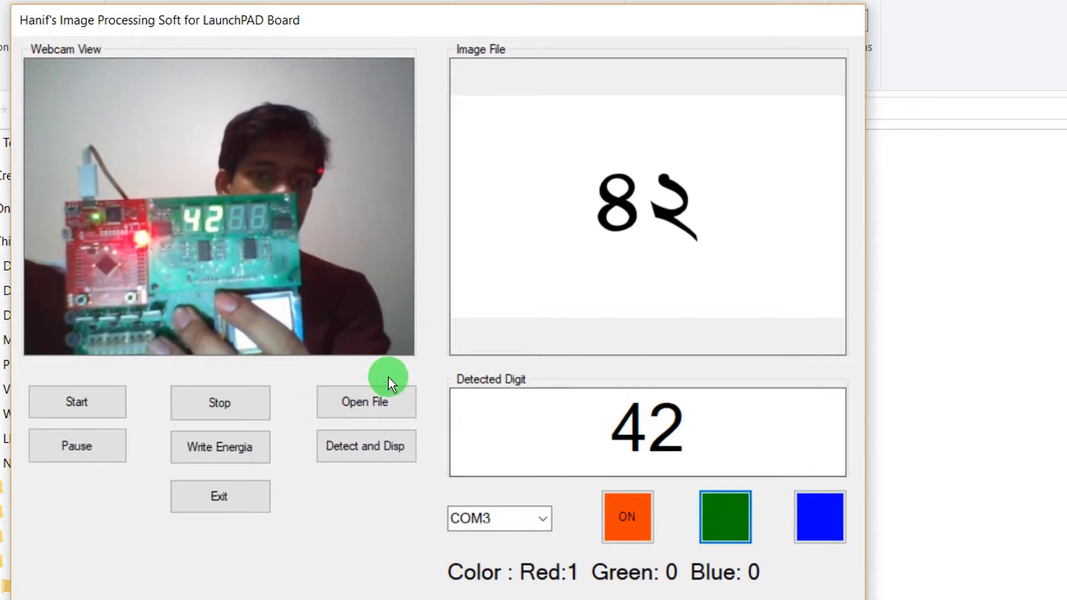
# Load Bangla4, show its detected digits 5153, and turn the green LED on
pyautogui.click(384, 398)
pyautogui.doubleClick(620, 176)
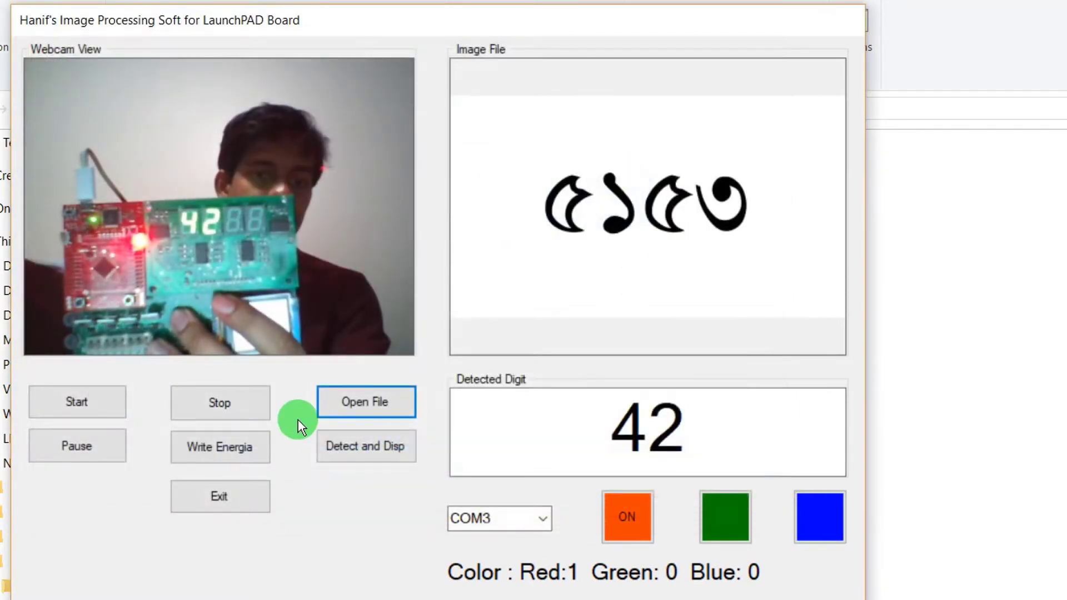
pyautogui.click(342, 455)
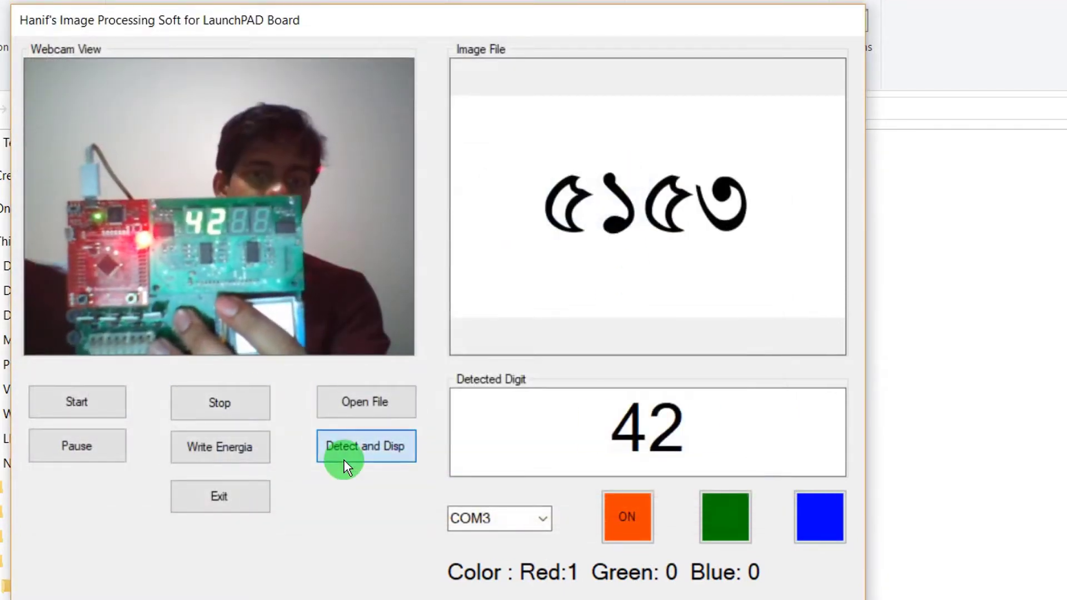
pyautogui.click(714, 521)
# Load the bangla1 image and send its detected digits, 7351, to the board
pyautogui.click(377, 411)
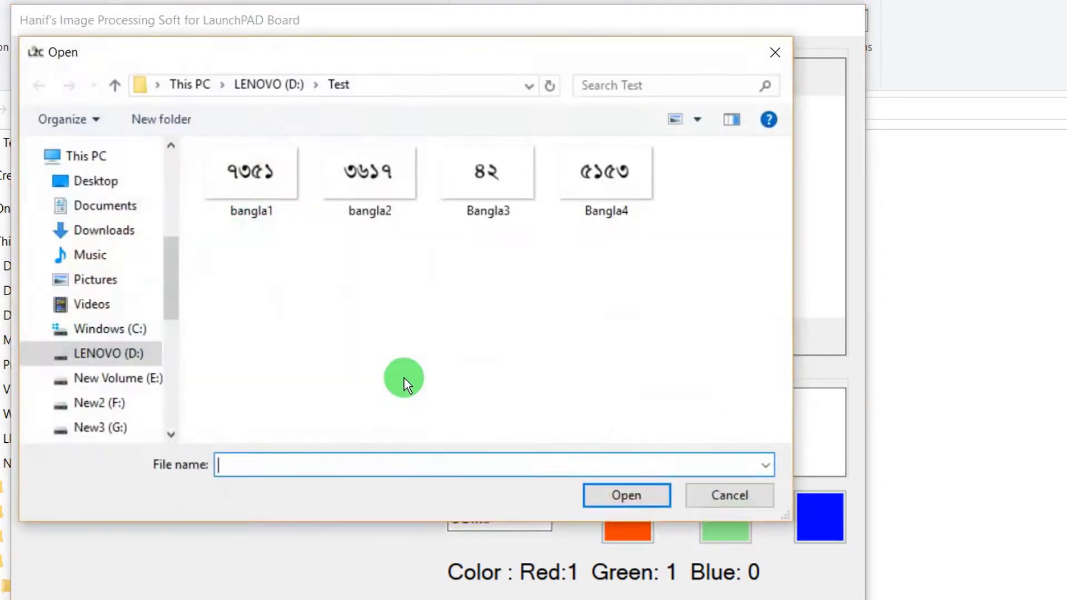
pyautogui.click(304, 188)
pyautogui.doubleClick(267, 191)
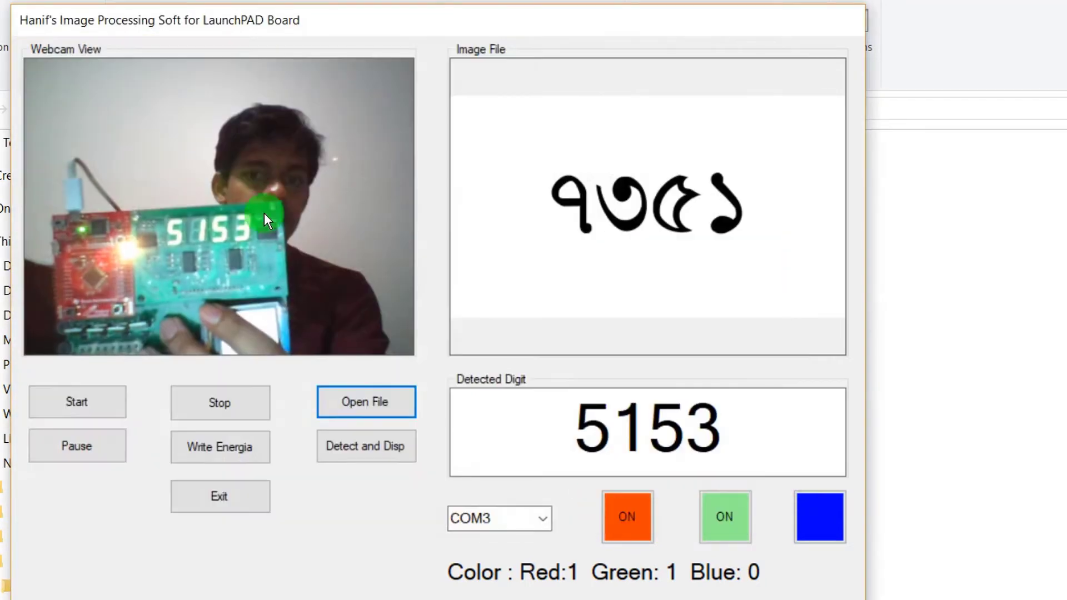
pyautogui.click(360, 451)
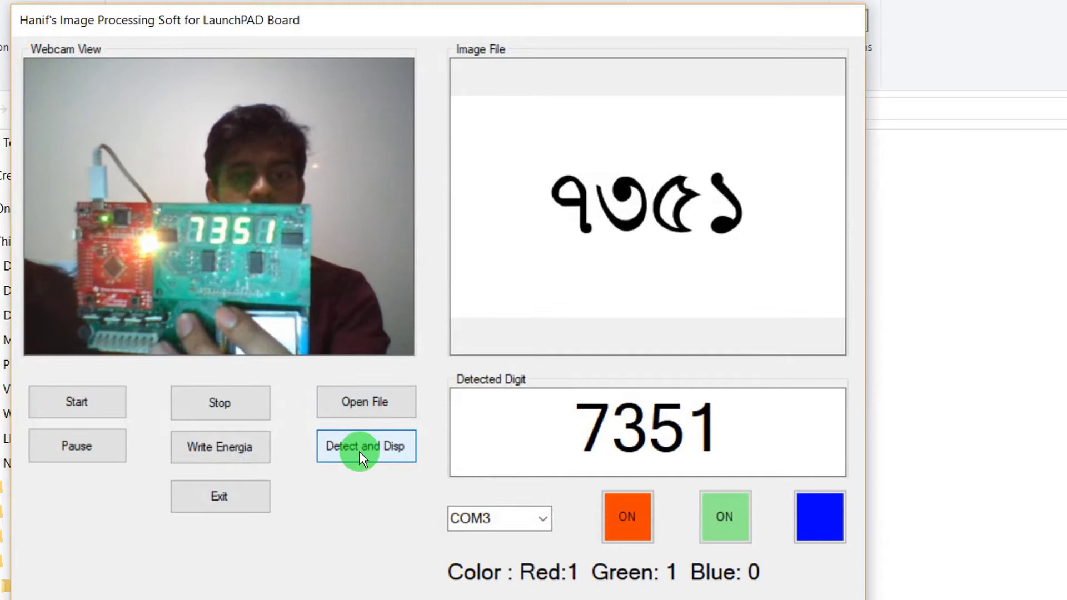
# Switch the board LED to blue only and keep COM3 as the serial port
pyautogui.click(625, 520)
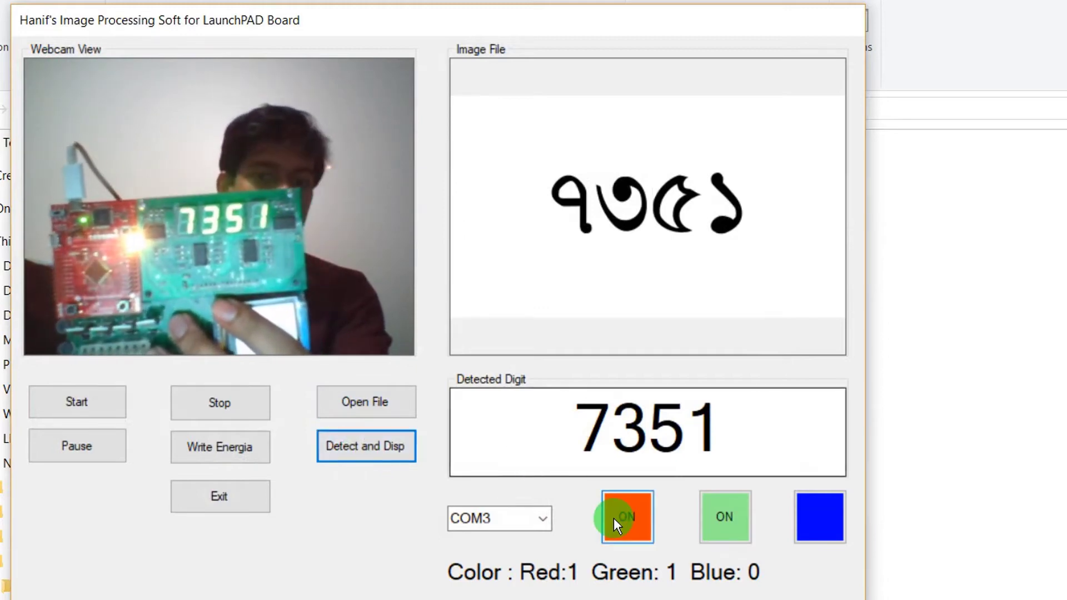
pyautogui.click(739, 524)
pyautogui.click(833, 523)
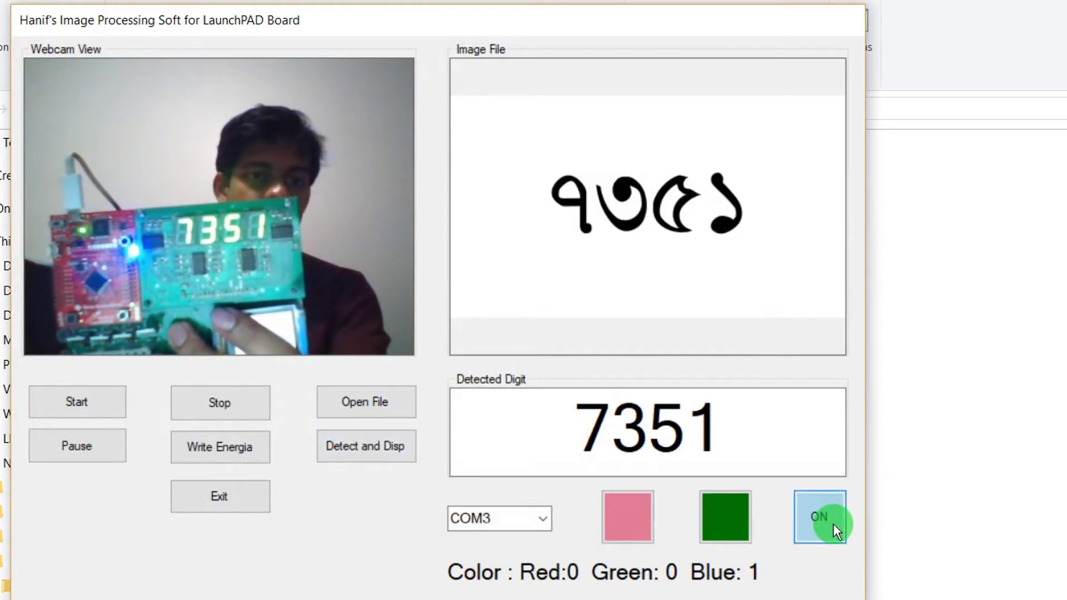
pyautogui.click(541, 519)
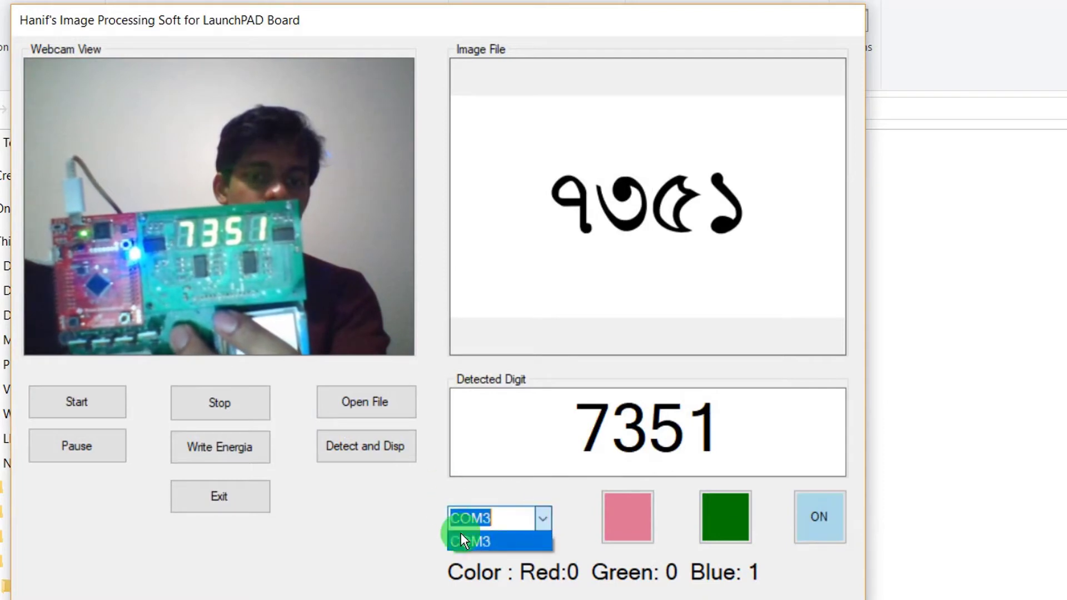
pyautogui.click(561, 503)
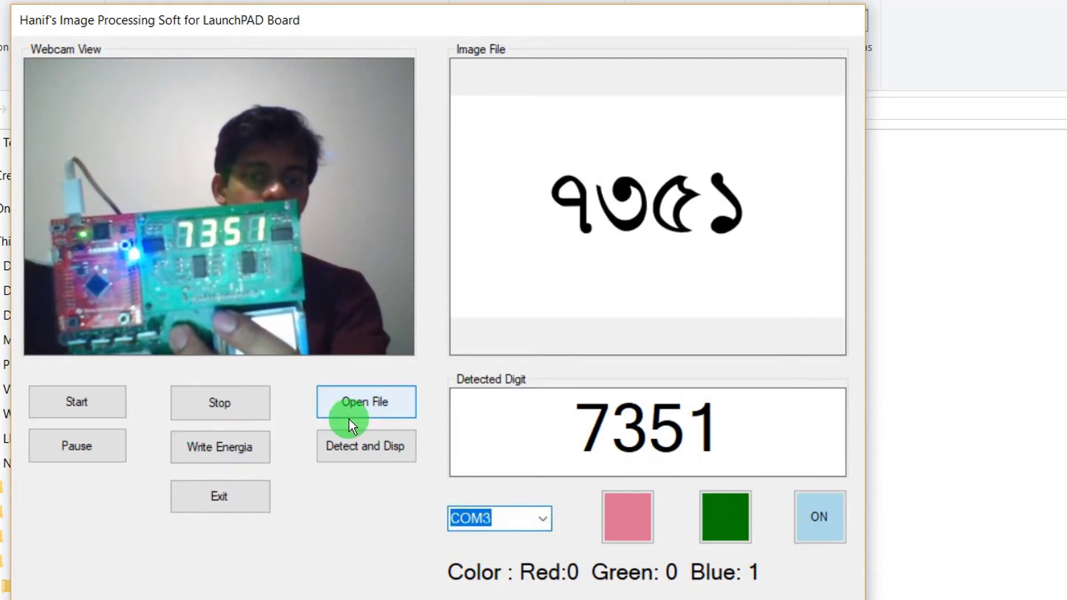
# Reload the Bangla3 image and detect its digits for the board
pyautogui.click(376, 411)
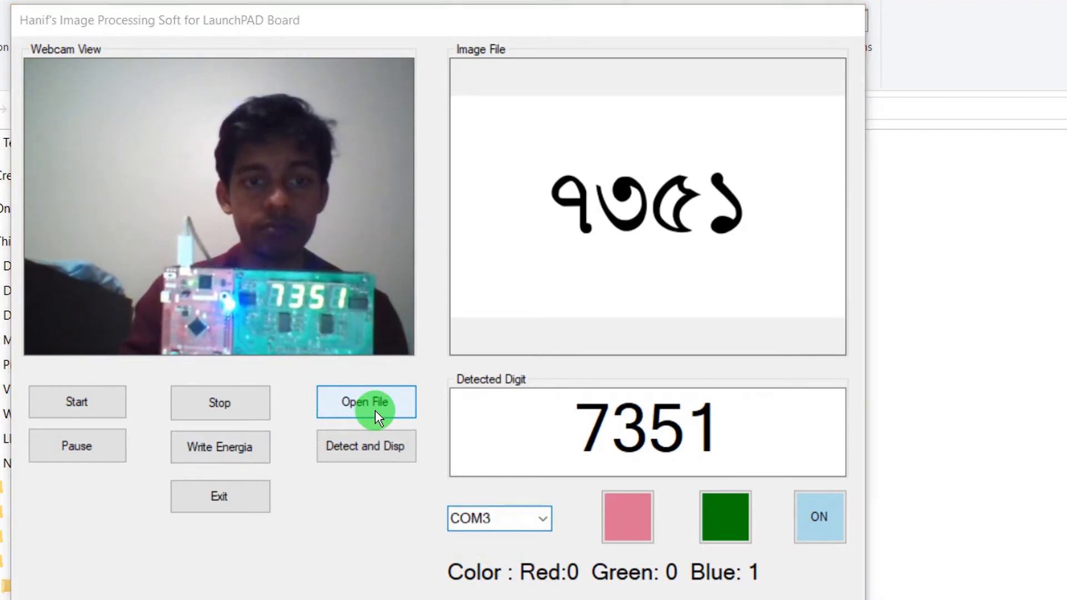
pyautogui.doubleClick(479, 191)
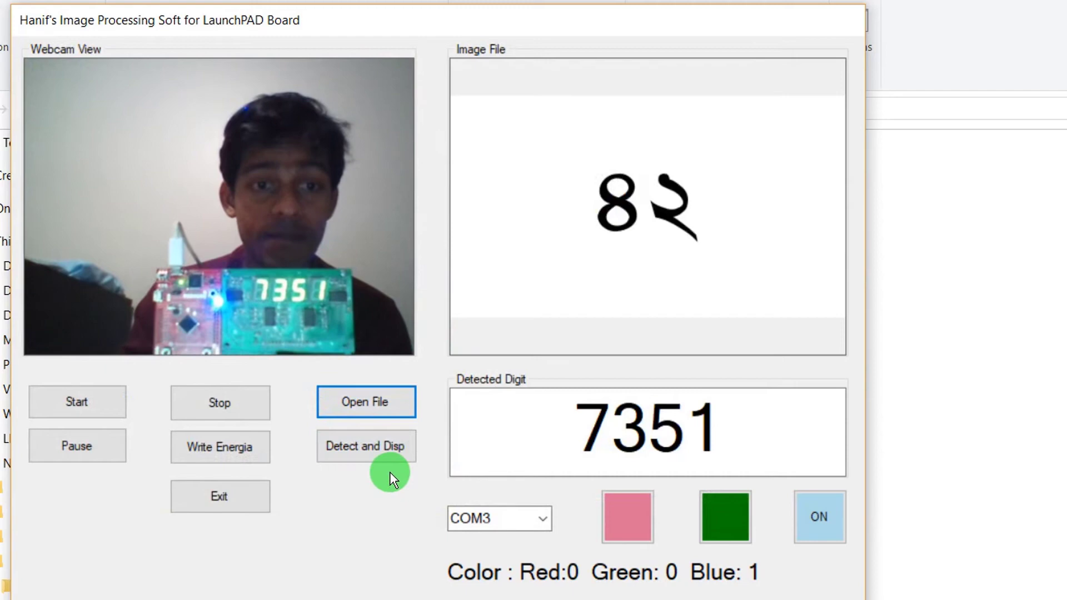
pyautogui.click(390, 453)
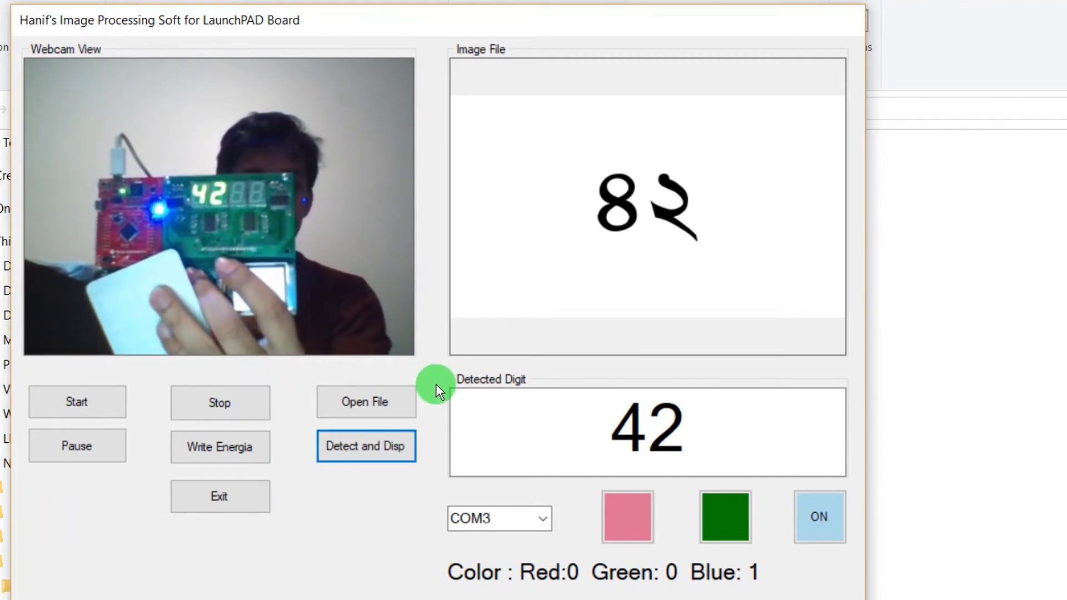
# Load the Bangla4 image and send its detected digits, 5153, to the board
pyautogui.click(377, 408)
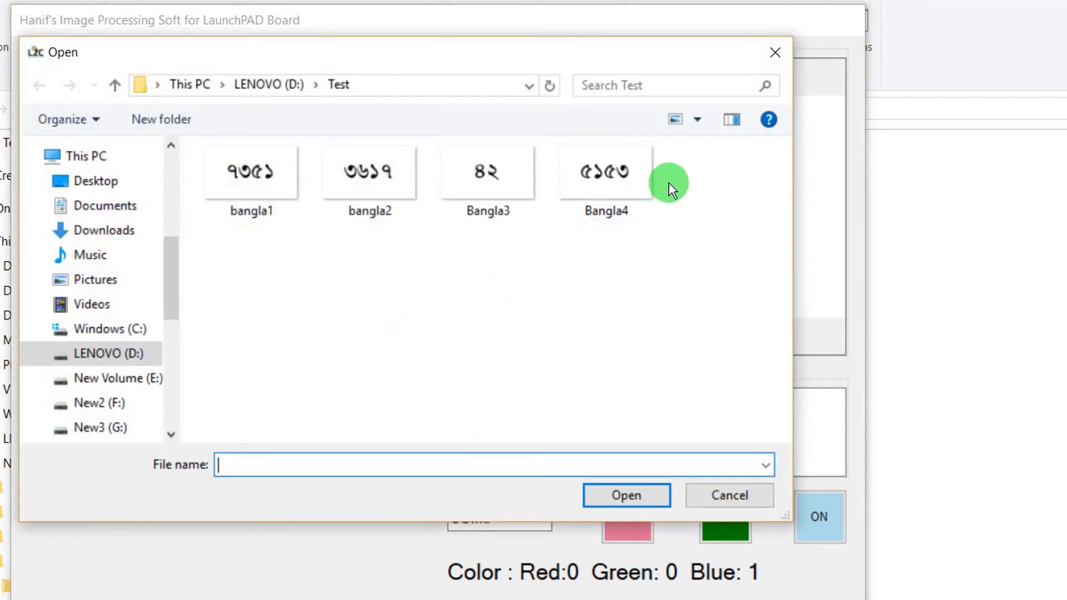
pyautogui.doubleClick(624, 188)
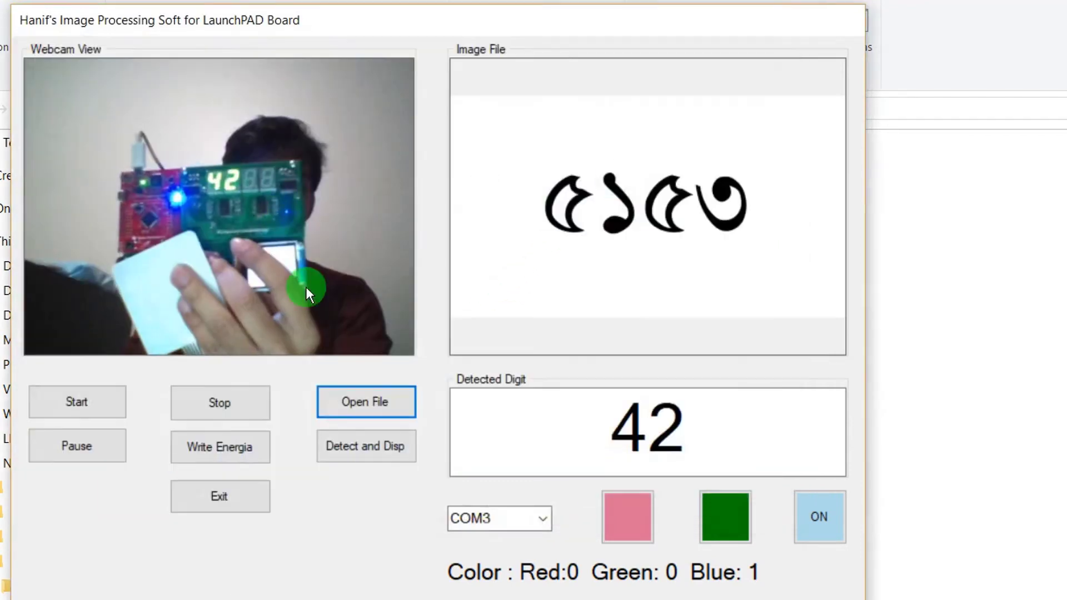
pyautogui.click(373, 445)
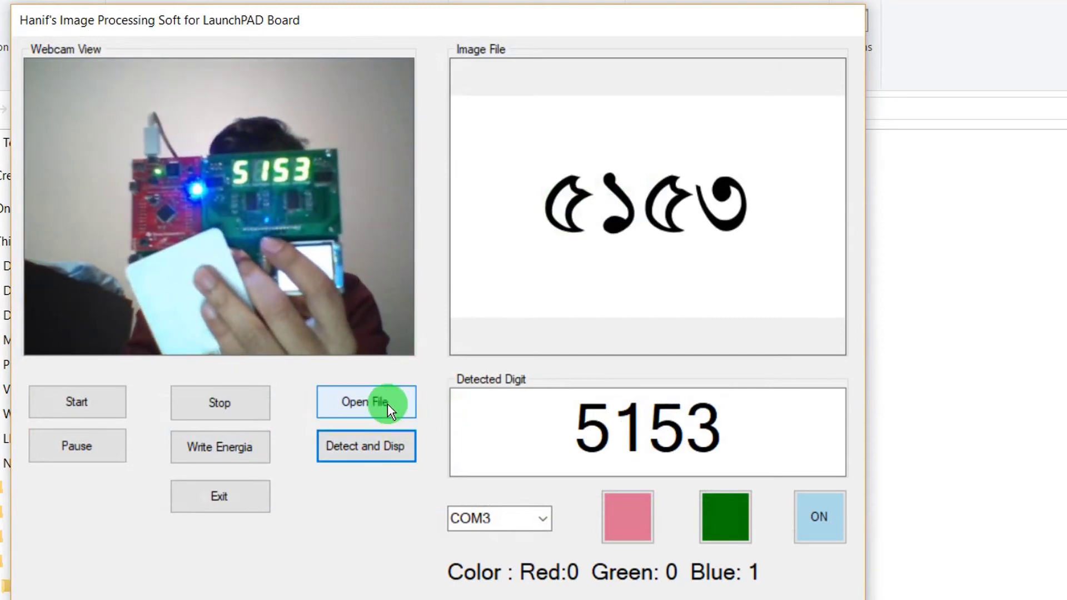
# Turn the red and green LEDs on, then back off, leaving blue only
pyautogui.click(619, 531)
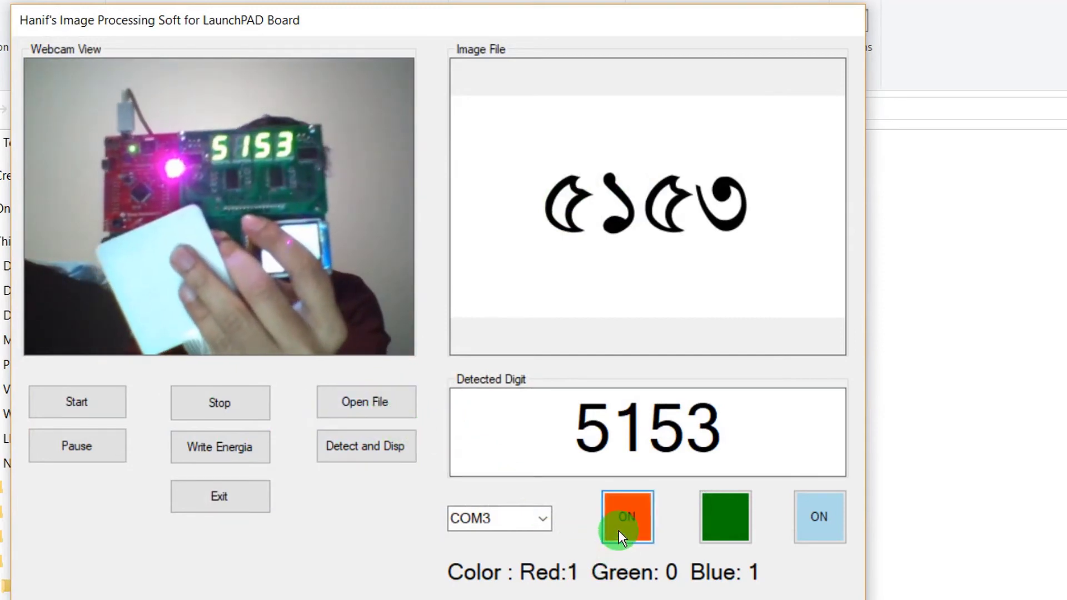
pyautogui.click(744, 526)
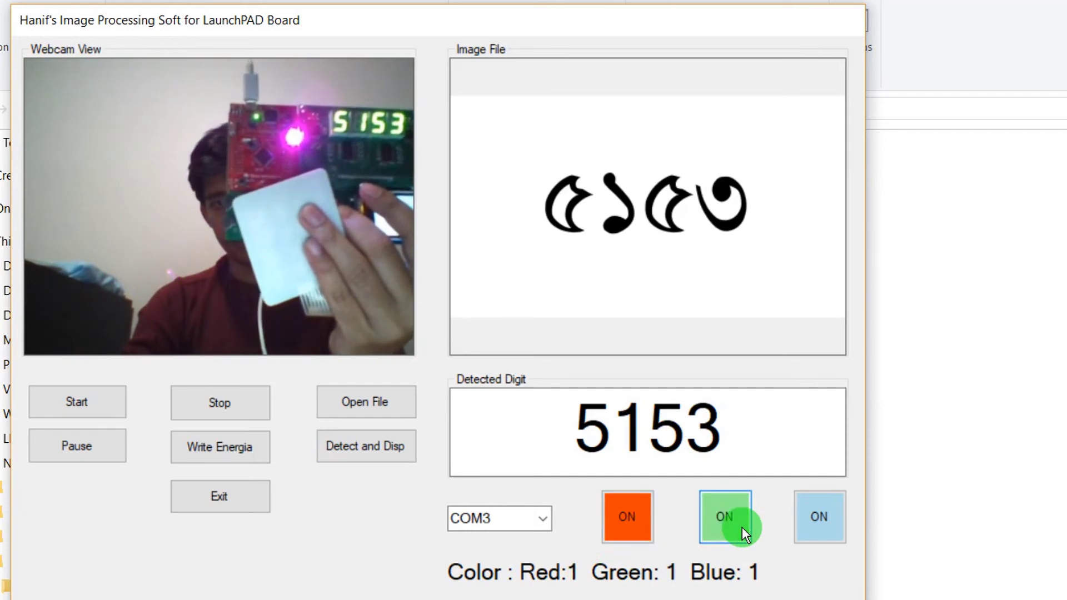
pyautogui.click(838, 523)
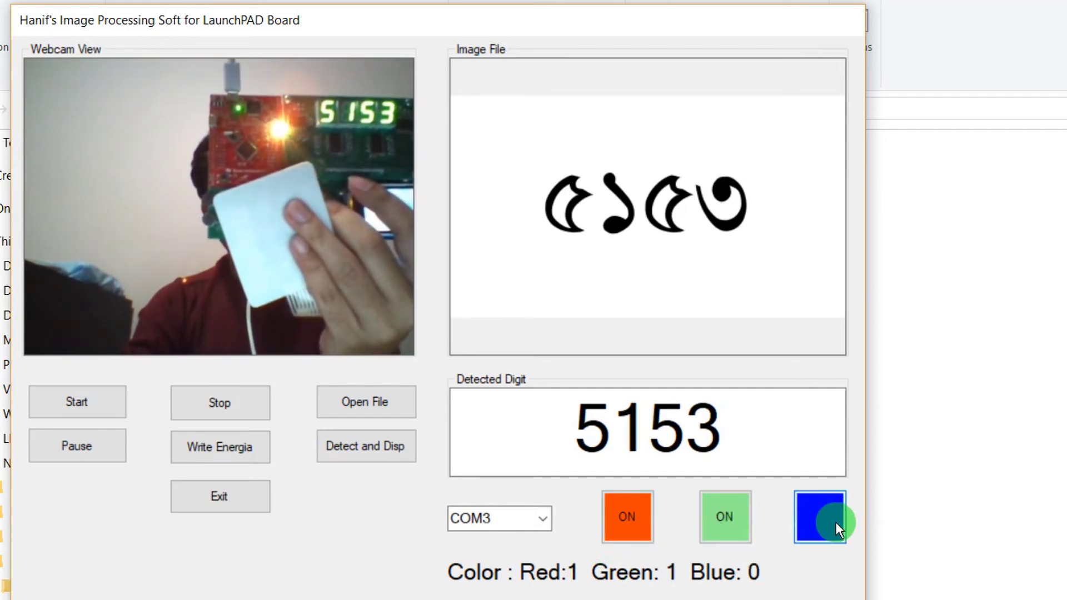
pyautogui.click(726, 525)
pyautogui.click(627, 517)
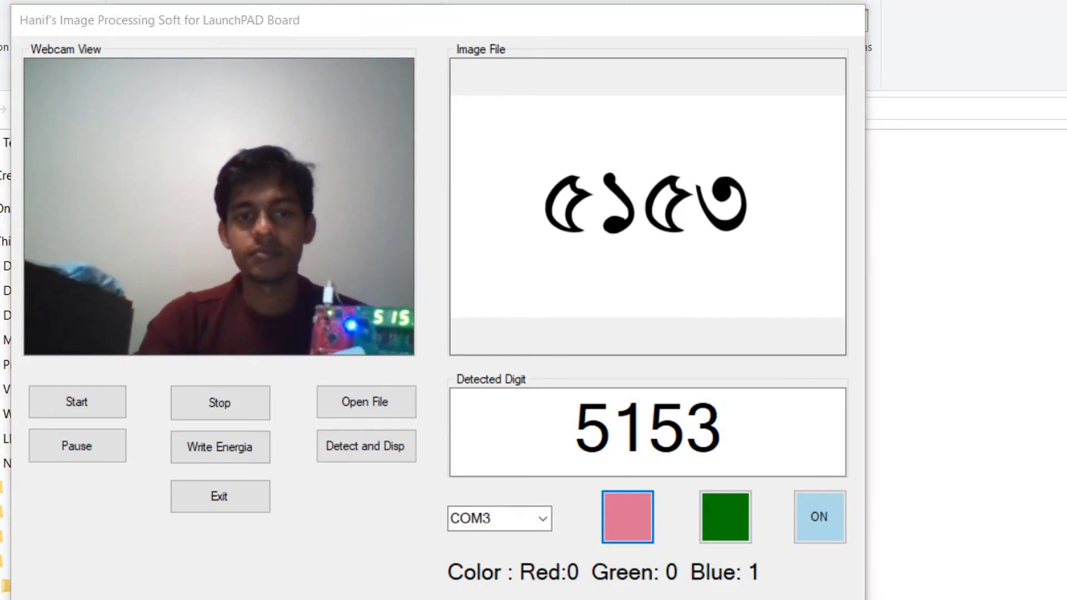
pyautogui.hotkey('alt', 'Tab')
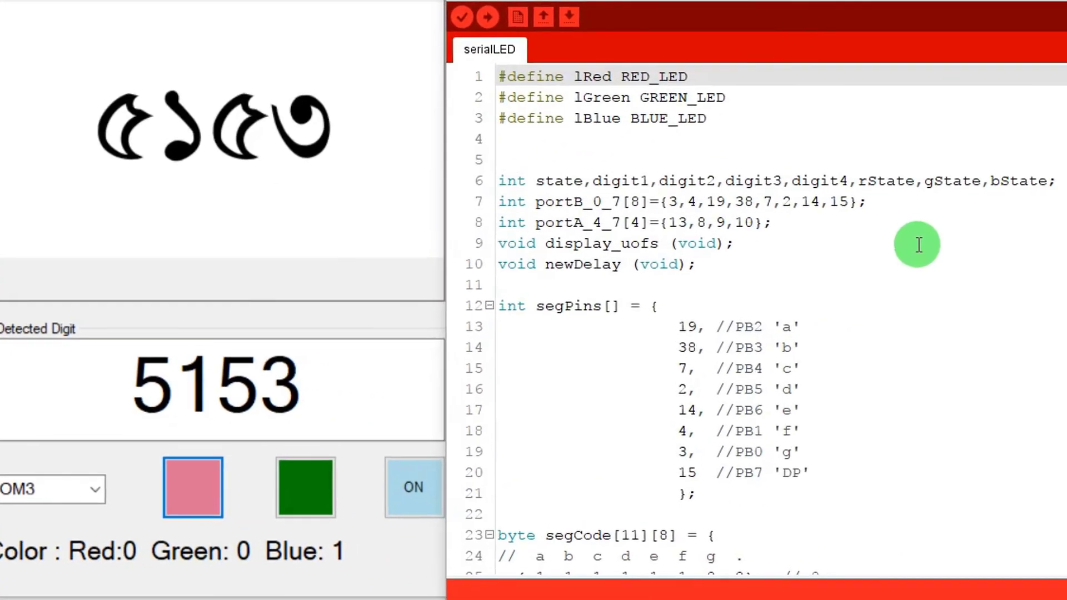
pyautogui.scroll(-5, 870, 181)
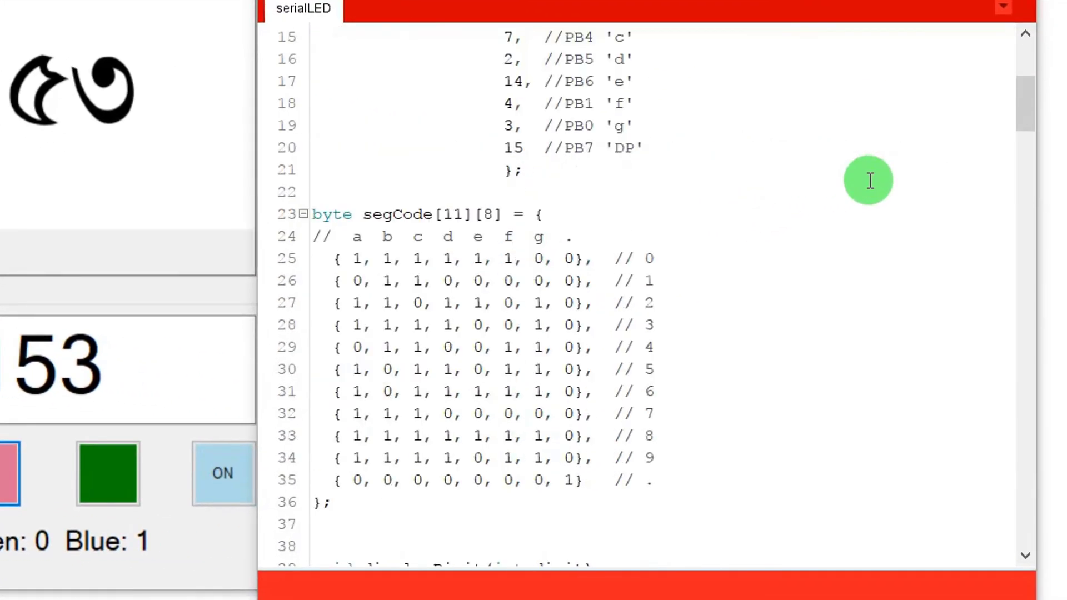
pyautogui.scroll(5, 870, 182)
pyautogui.scroll(-2, 869, 180)
pyautogui.scroll(-5, 870, 181)
pyautogui.scroll(-2, 869, 182)
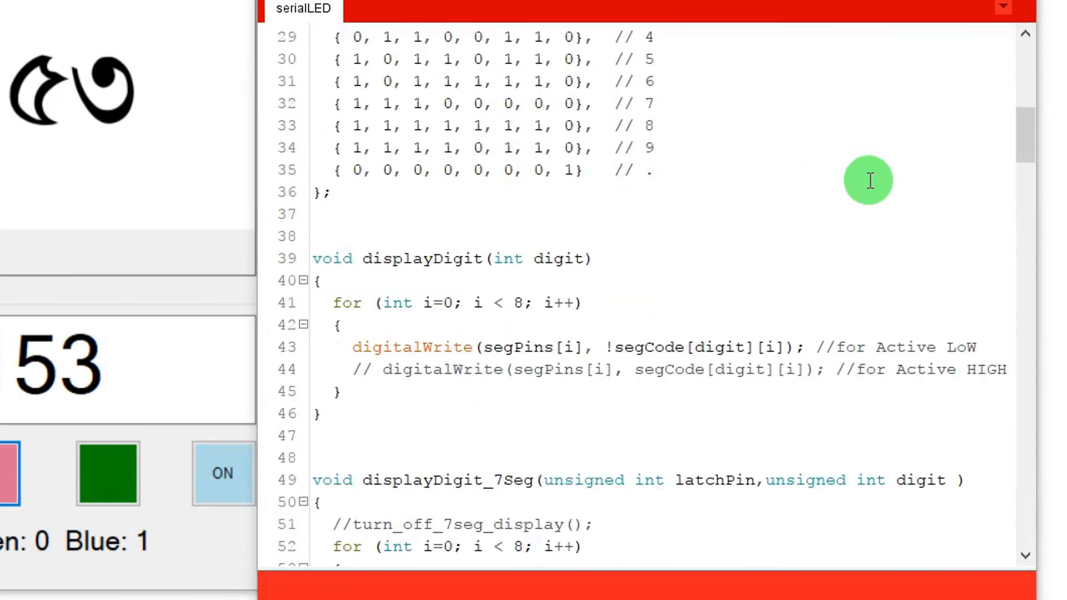
pyautogui.scroll(-5, 870, 181)
pyautogui.scroll(-2, 869, 181)
pyautogui.scroll(-5, 870, 181)
pyautogui.scroll(-2, 870, 181)
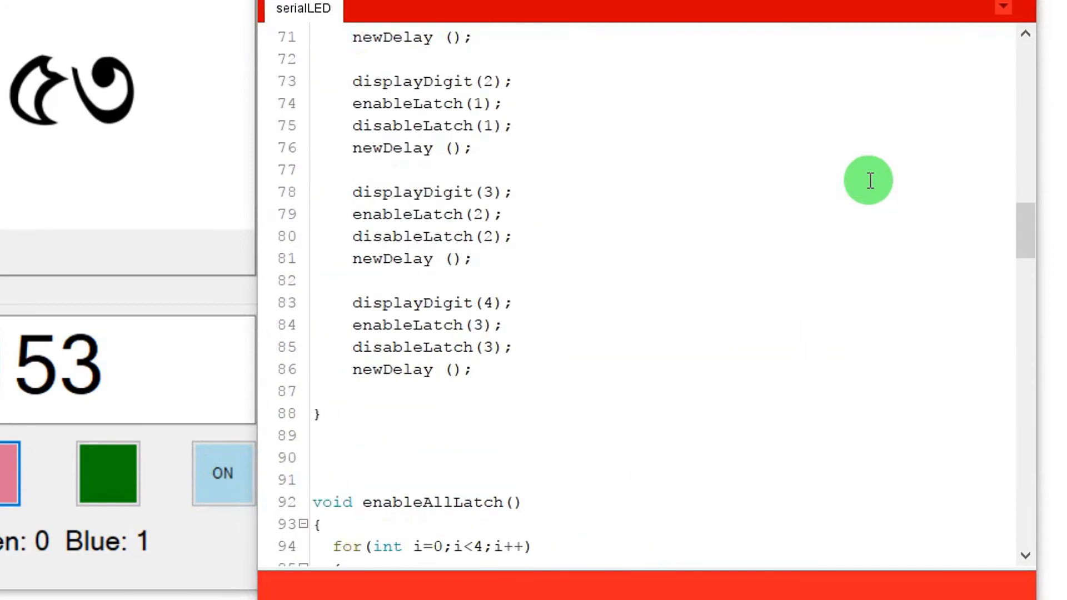
pyautogui.scroll(-7, 869, 180)
pyautogui.scroll(-2, 869, 181)
pyautogui.scroll(-5, 869, 181)
pyautogui.scroll(-2, 870, 181)
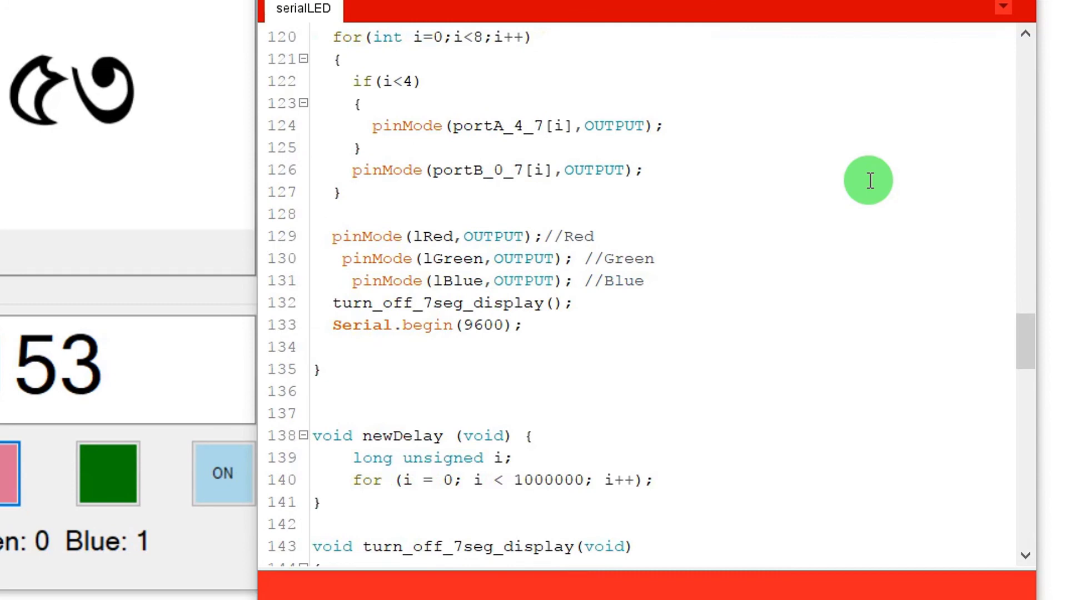
pyautogui.scroll(-7, 869, 180)
pyautogui.scroll(-5, 869, 181)
pyautogui.scroll(-2, 870, 181)
pyautogui.scroll(-7, 869, 181)
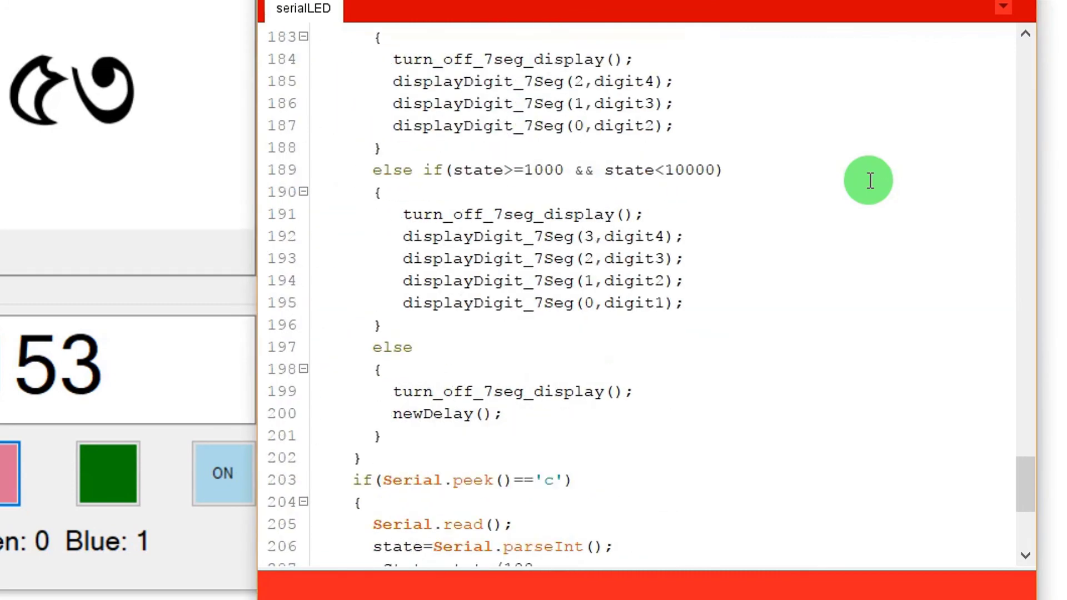
pyautogui.scroll(-5, 869, 181)
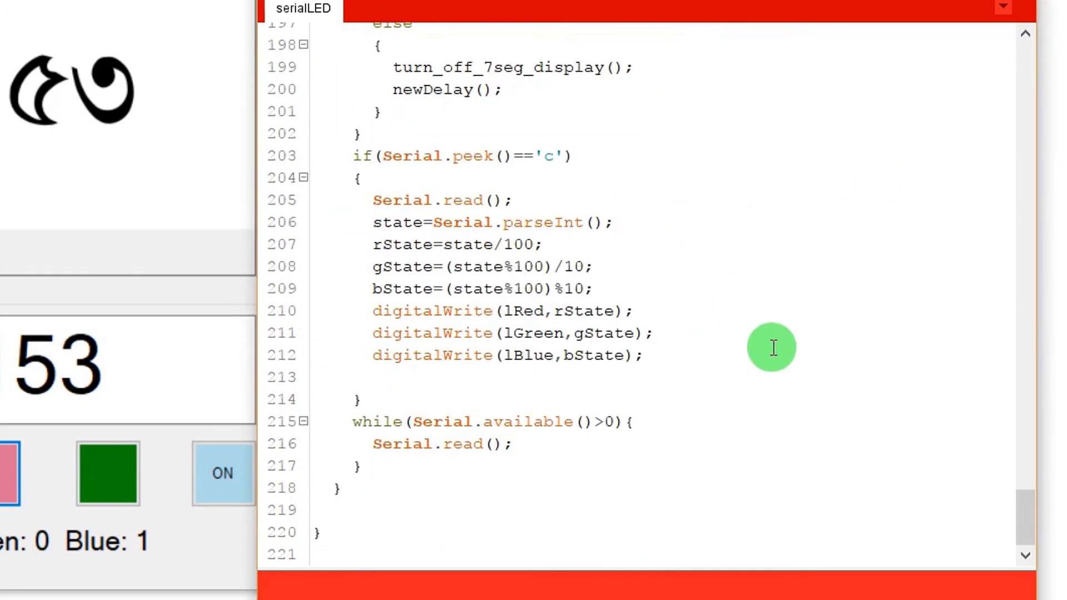